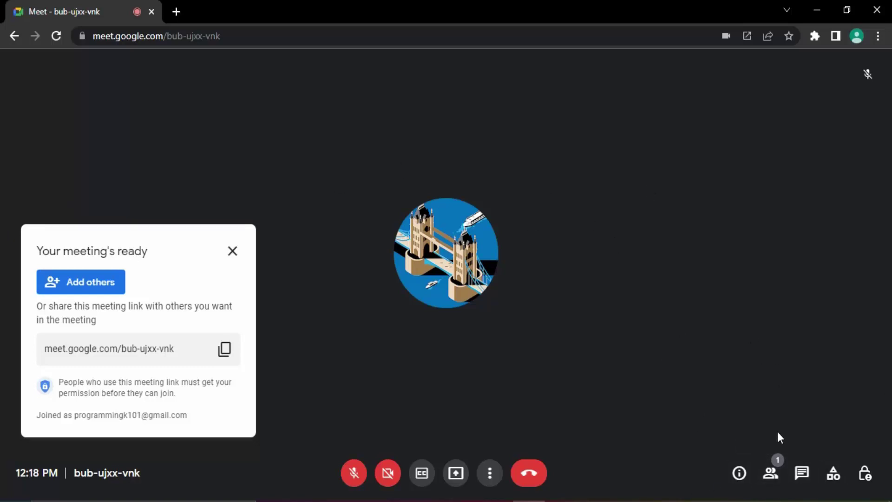
# Step: Open Meet's Activities panel to show the Whiteboarding and Robot game options
pyautogui.click(773, 474)
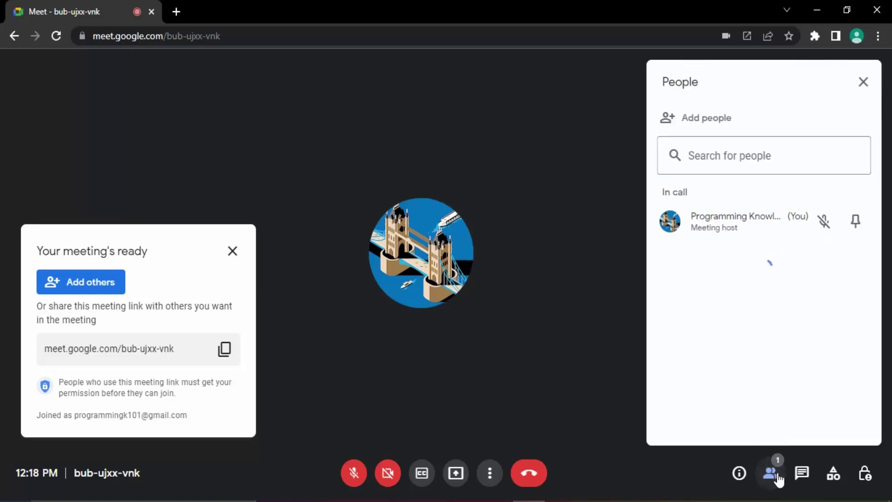
pyautogui.click(794, 473)
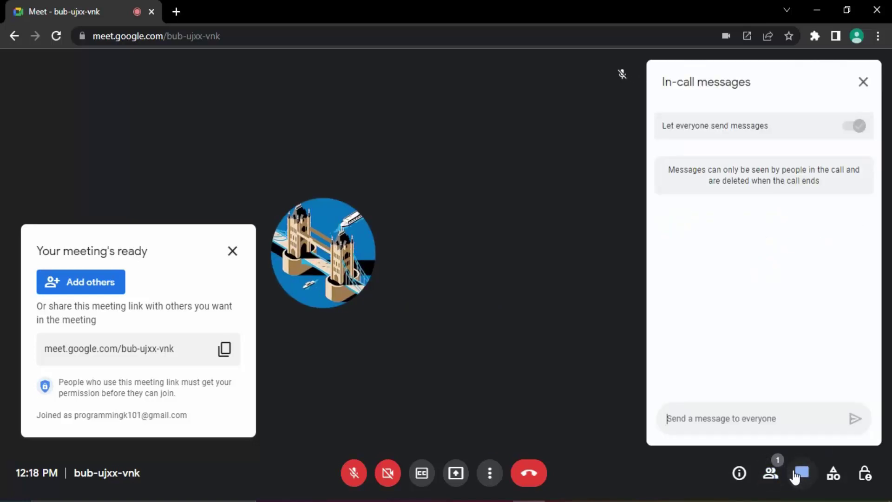
pyautogui.click(832, 476)
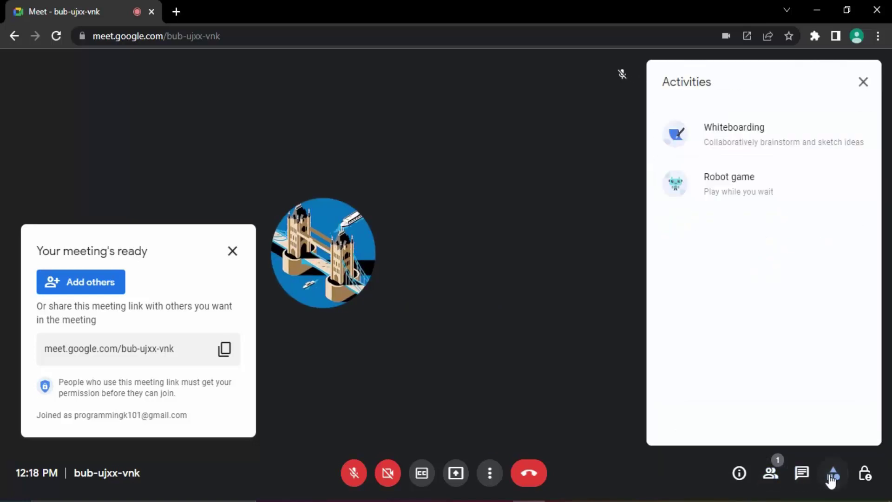
# Step: Start a new whiteboard from Whiteboarding so a blank Jamboard opens beside the call
pyautogui.click(786, 150)
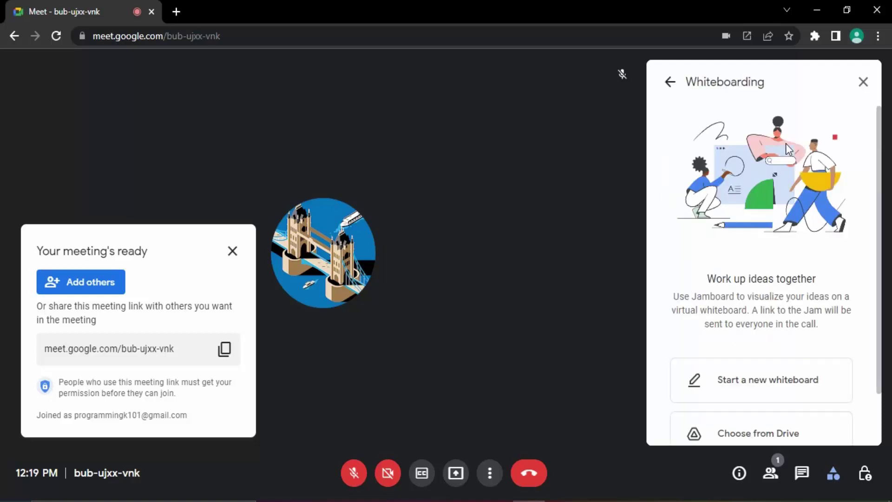
pyautogui.scroll(-2, 739, 199)
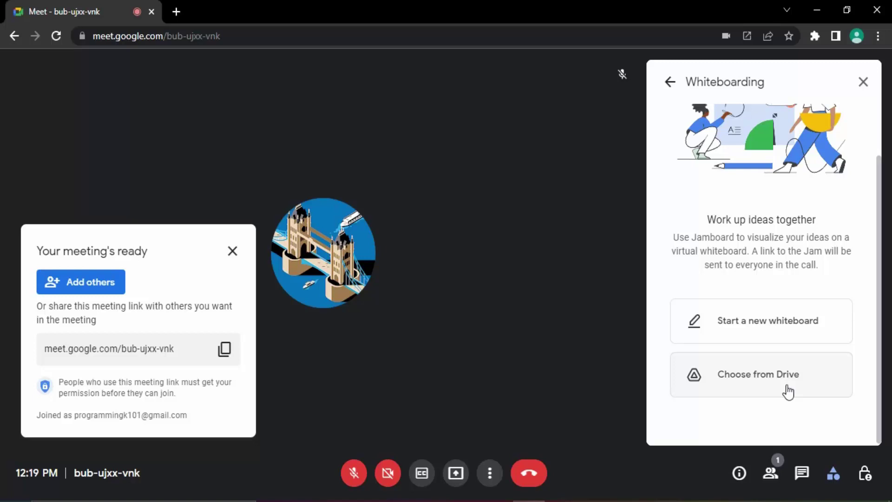
pyautogui.click(764, 322)
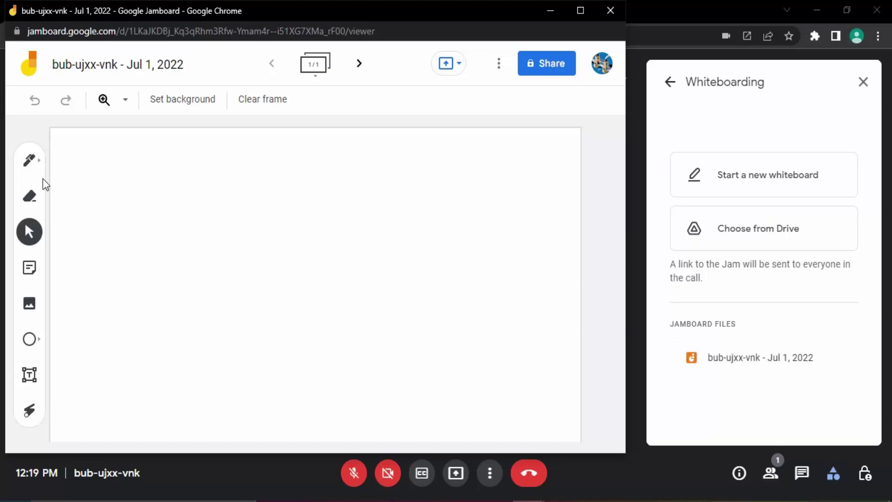
# Step: Try the laser pointer by tracing a trail across the board
pyautogui.click(30, 161)
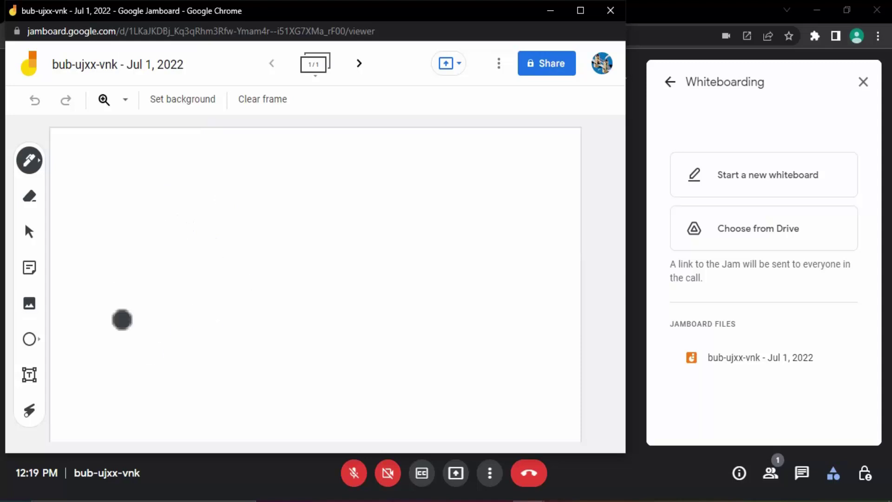
pyautogui.click(29, 410)
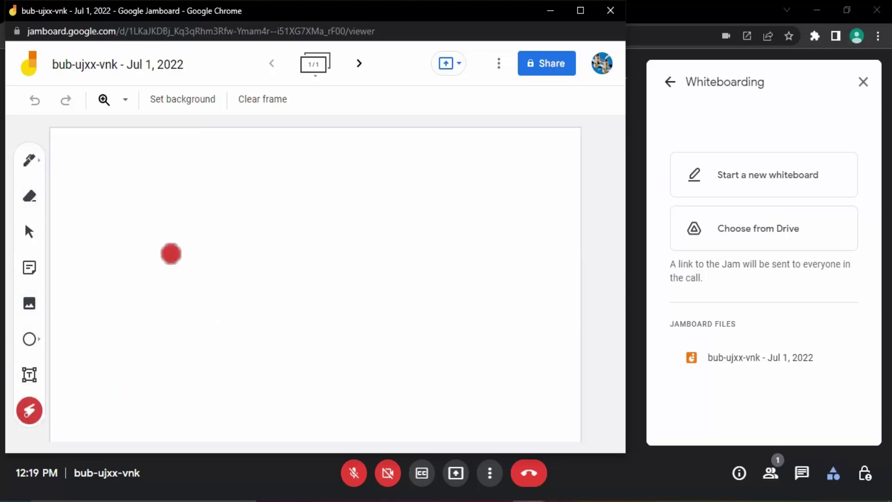
pyautogui.moveTo(165, 245)
pyautogui.mouseDown()
pyautogui.moveTo(211, 203)
pyautogui.moveTo(231, 292)
pyautogui.moveTo(228, 255)
pyautogui.moveTo(274, 175)
pyautogui.moveTo(274, 315)
pyautogui.mouseUp()
# Step: Write 'Hi' in thin red pen near the middle of the board
pyautogui.click(29, 160)
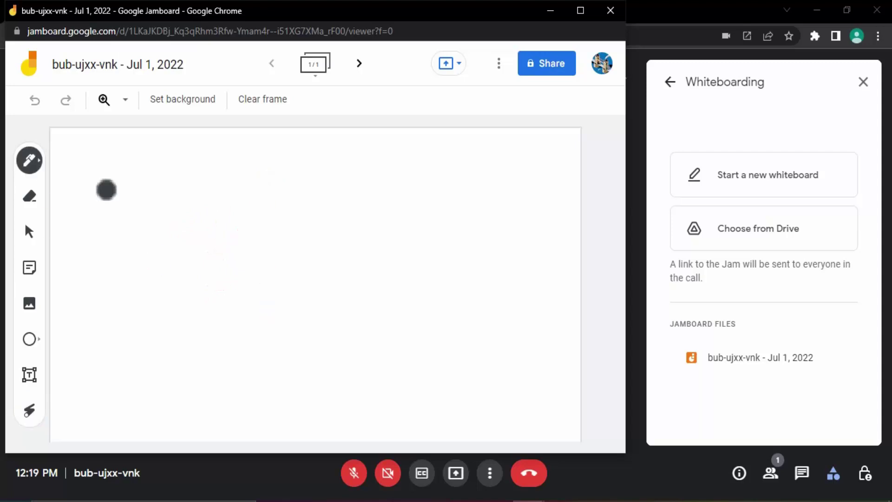
pyautogui.click(40, 165)
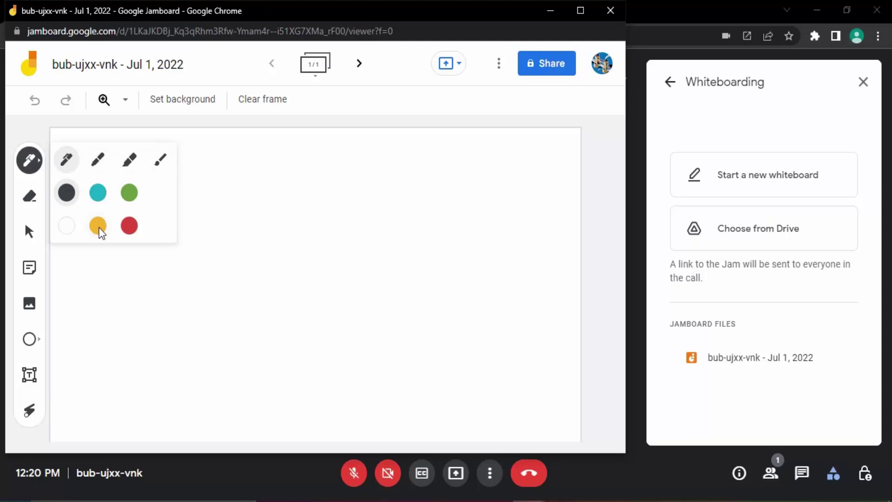
pyautogui.click(129, 225)
pyautogui.moveTo(225, 228)
pyautogui.mouseDown()
pyautogui.moveTo(263, 191)
pyautogui.moveTo(215, 291)
pyautogui.moveTo(209, 282)
pyautogui.moveTo(293, 283)
pyautogui.moveTo(330, 310)
pyautogui.moveTo(348, 293)
pyautogui.mouseUp()
pyautogui.moveTo(321, 210); pyautogui.dragTo(320, 222)
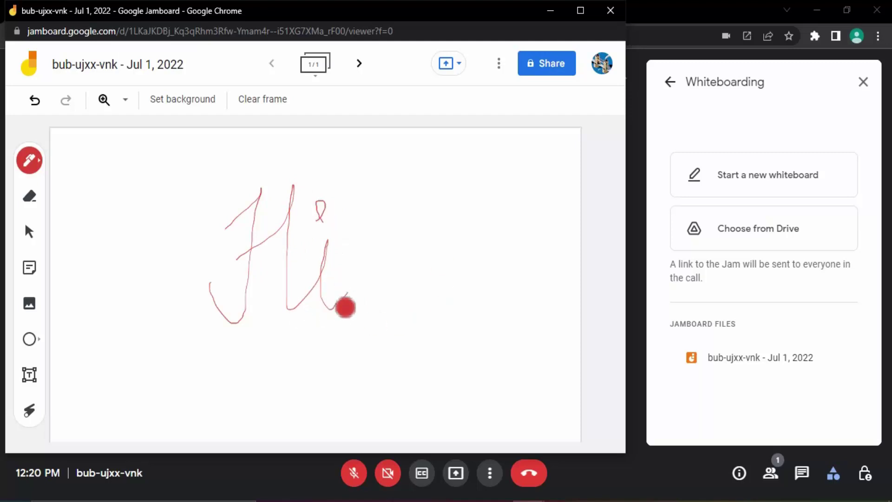
# Step: Draw a second 'Hi' with the marker pen type
pyautogui.click(30, 171)
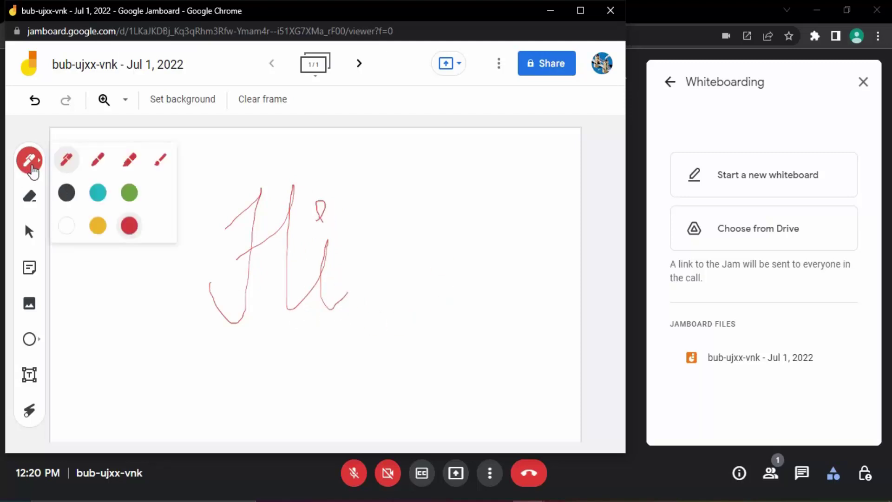
pyautogui.click(101, 163)
pyautogui.moveTo(370, 198)
pyautogui.mouseDown()
pyautogui.moveTo(411, 184)
pyautogui.moveTo(404, 249)
pyautogui.moveTo(367, 239)
pyautogui.mouseUp()
pyautogui.moveTo(390, 221)
pyautogui.mouseDown()
pyautogui.moveTo(445, 195)
pyautogui.moveTo(465, 216)
pyautogui.moveTo(464, 201)
pyautogui.moveTo(464, 244)
pyautogui.mouseUp()
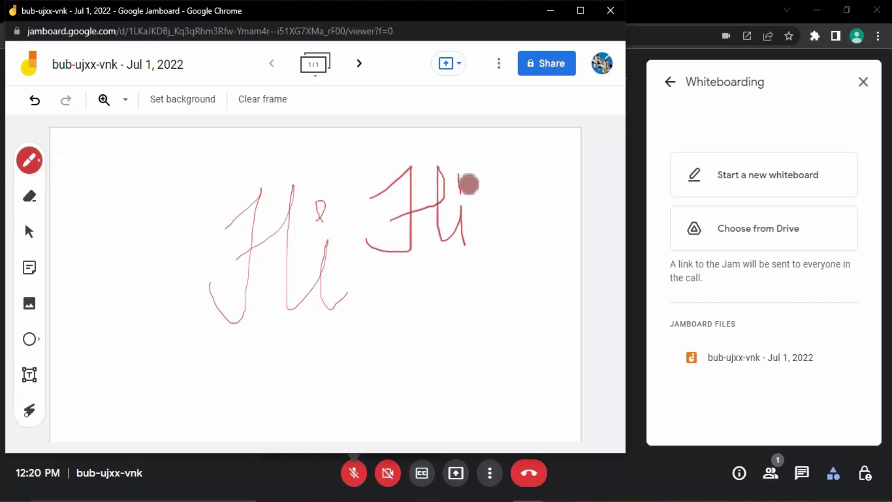
pyautogui.moveTo(460, 174); pyautogui.dragTo(461, 190)
# Step: Write a thick red 'Hi' at the left edge and add faint pink brush strokes
pyautogui.click(29, 160)
pyautogui.click(129, 160)
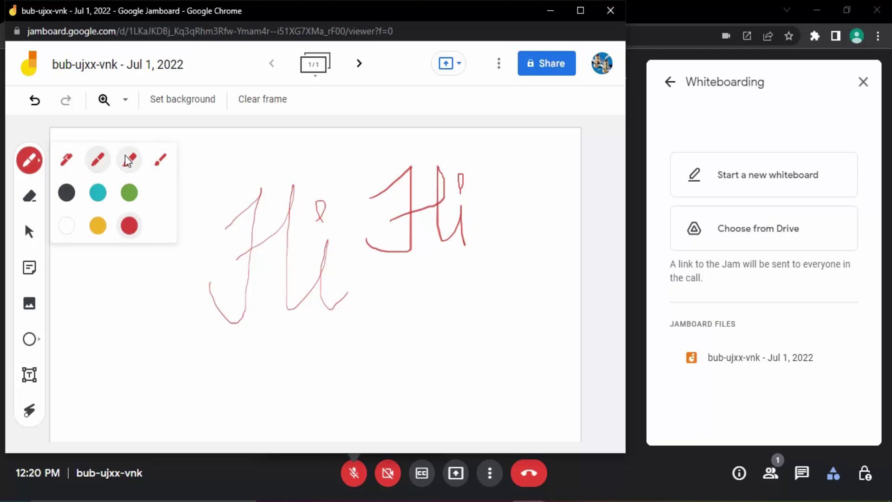
pyautogui.moveTo(51, 323)
pyautogui.mouseDown()
pyautogui.moveTo(94, 319)
pyautogui.moveTo(121, 255)
pyautogui.moveTo(155, 278)
pyautogui.moveTo(158, 240)
pyautogui.mouseUp()
pyautogui.click(35, 166)
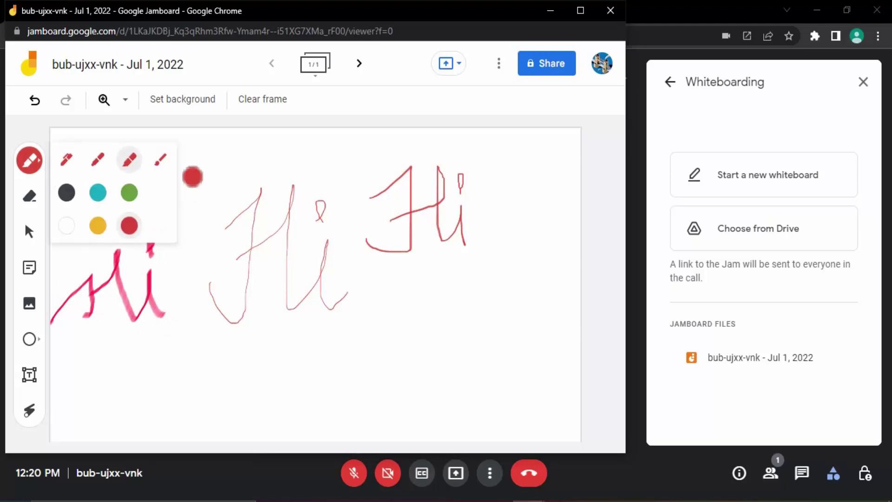
pyautogui.click(153, 166)
pyautogui.moveTo(223, 179)
pyautogui.mouseDown()
pyautogui.moveTo(255, 208)
pyautogui.moveTo(271, 164)
pyautogui.moveTo(314, 189)
pyautogui.moveTo(308, 157)
pyautogui.moveTo(316, 167)
pyautogui.mouseUp()
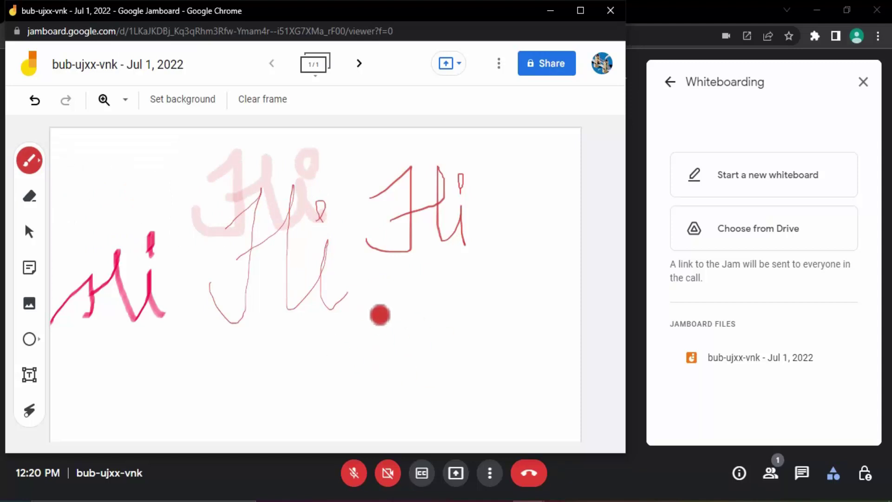
pyautogui.moveTo(374, 308); pyautogui.dragTo(419, 300)
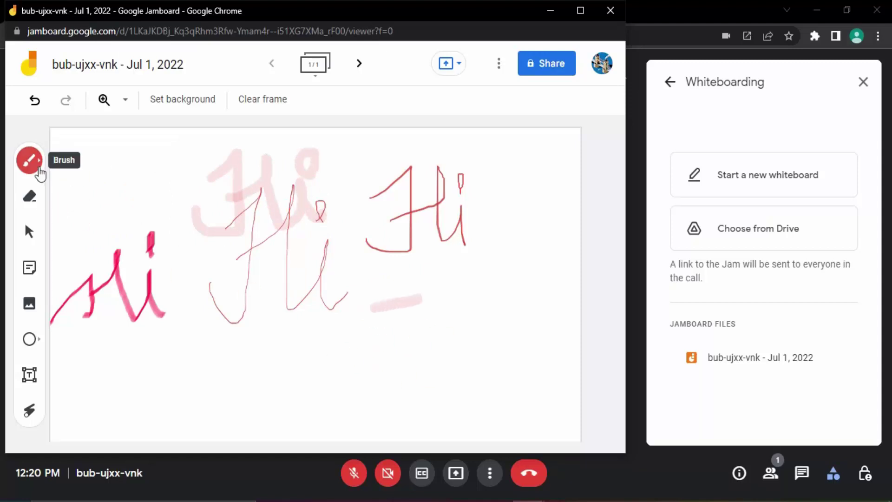
# Step: Write the word 'Text' in plain pen under the right-hand Hi
pyautogui.click(35, 168)
pyautogui.click(66, 168)
pyautogui.moveTo(362, 306)
pyautogui.mouseDown()
pyautogui.moveTo(431, 306)
pyautogui.moveTo(400, 346)
pyautogui.moveTo(483, 339)
pyautogui.moveTo(521, 348)
pyautogui.mouseUp()
pyautogui.moveTo(559, 304); pyautogui.dragTo(486, 331)
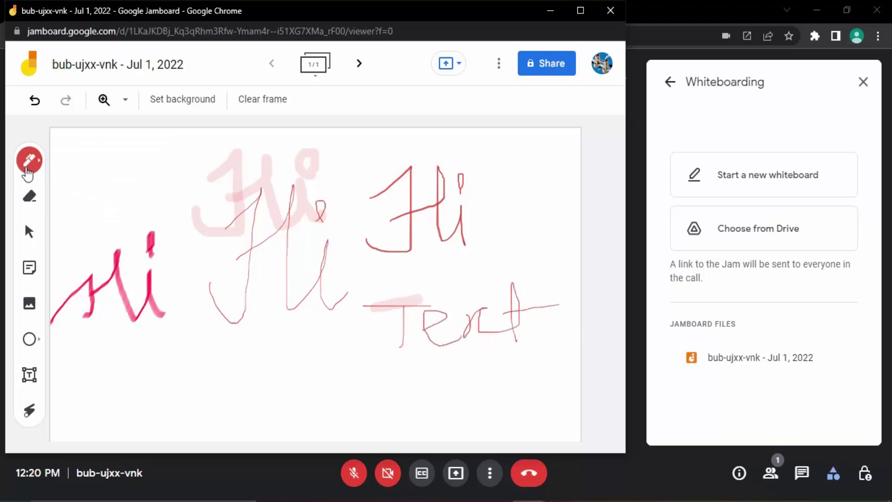
# Step: Write a black 'Hi' below the thin red Hi
pyautogui.click(30, 161)
pyautogui.click(66, 193)
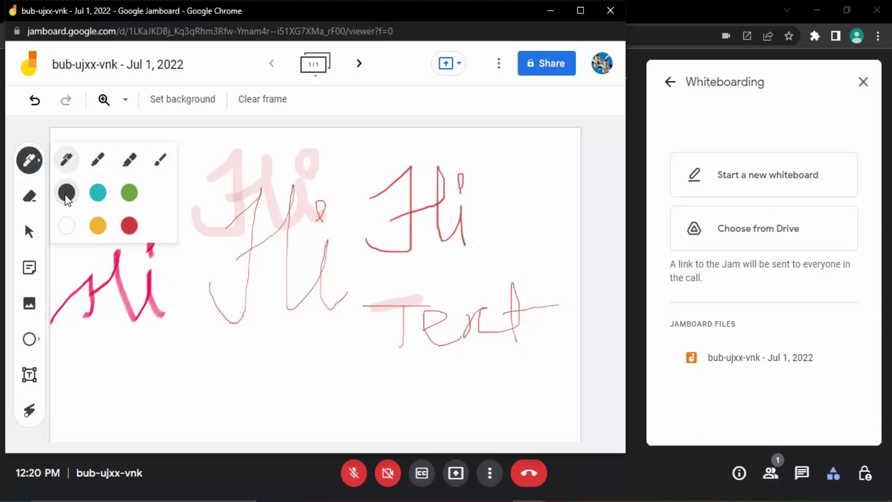
pyautogui.moveTo(207, 348)
pyautogui.mouseDown()
pyautogui.moveTo(203, 372)
pyautogui.moveTo(241, 364)
pyautogui.moveTo(270, 381)
pyautogui.moveTo(308, 366)
pyautogui.mouseUp()
pyautogui.moveTo(293, 305); pyautogui.dragTo(283, 327)
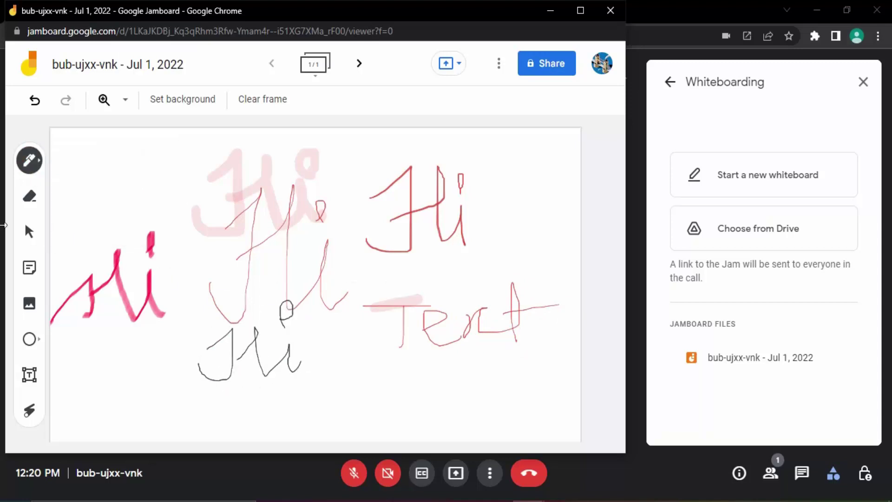
# Step: Erase the faded pink strokes, then clear the whole frame
pyautogui.click(37, 198)
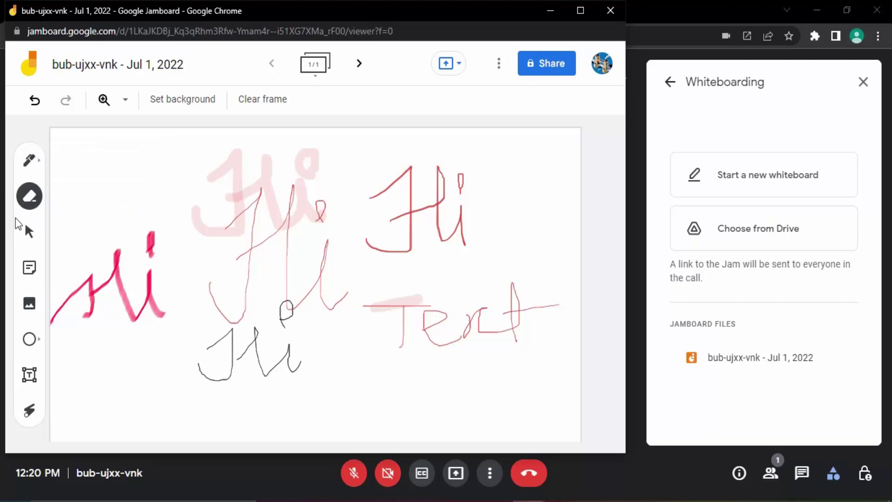
pyautogui.moveTo(323, 188)
pyautogui.mouseDown()
pyautogui.moveTo(269, 172)
pyautogui.moveTo(166, 193)
pyautogui.moveTo(233, 259)
pyautogui.mouseUp()
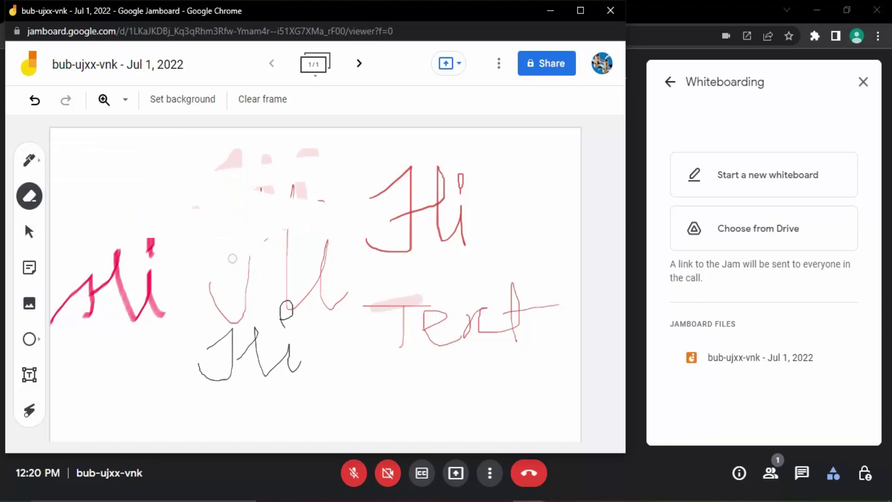
pyautogui.click(273, 104)
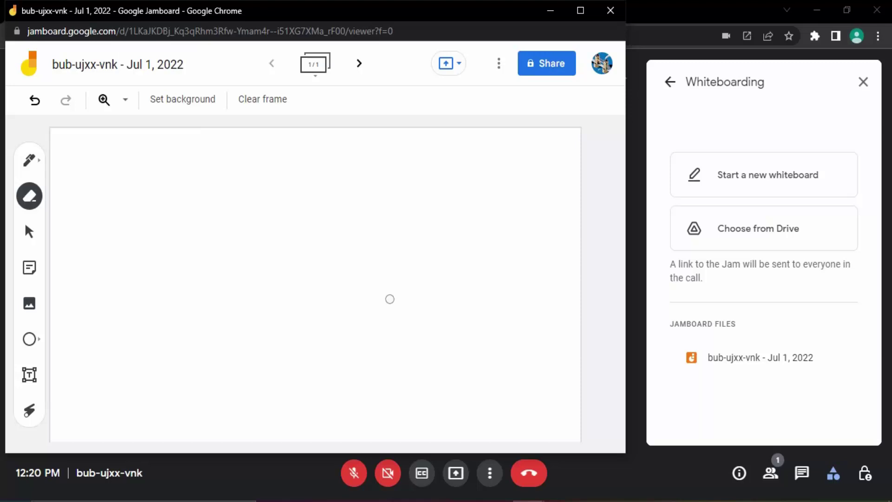
# Step: Try the grid background, then switch the board to the Blue line ruled background
pyautogui.click(186, 103)
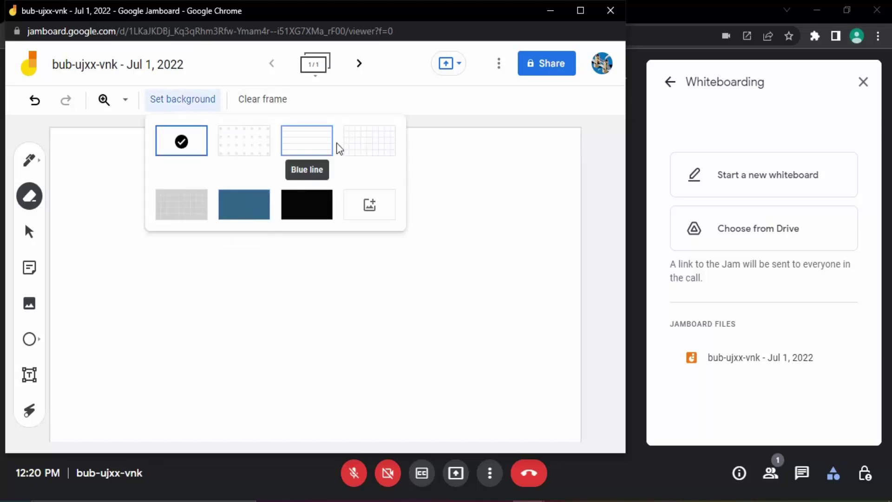
pyautogui.click(348, 148)
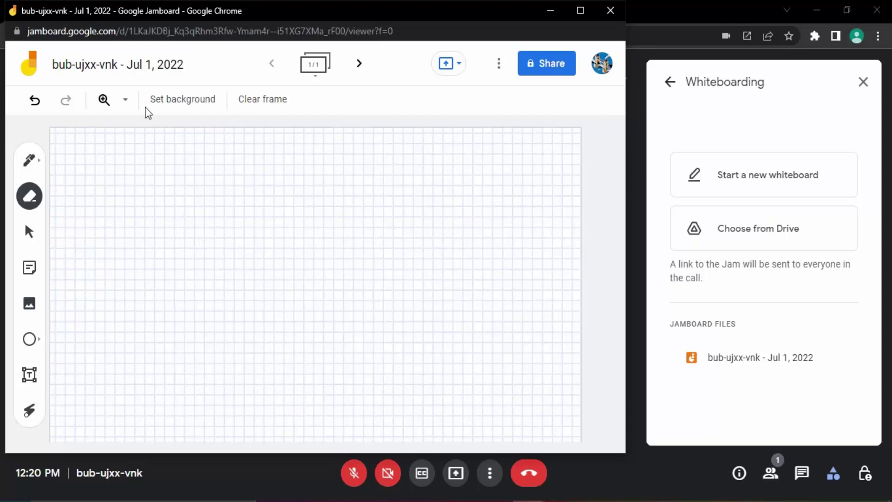
pyautogui.click(183, 107)
pyautogui.click(326, 150)
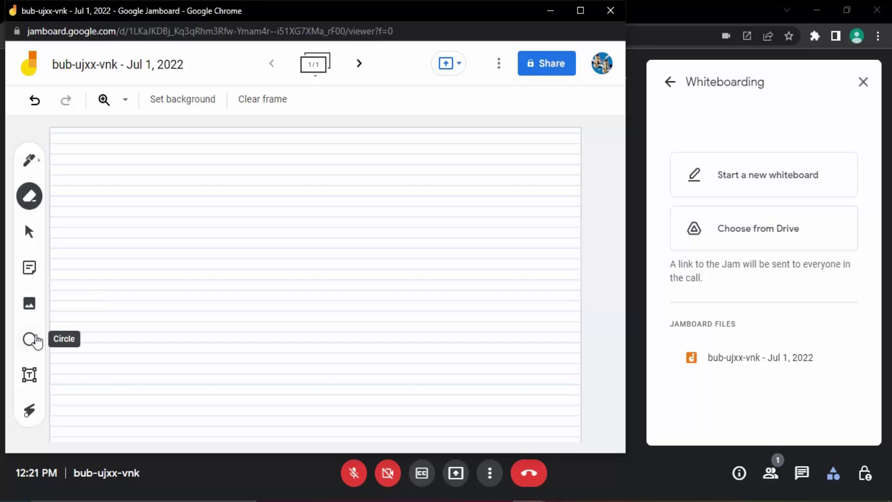
# Step: Draw an ellipse near the top of the board with the Circle shape
pyautogui.click(36, 341)
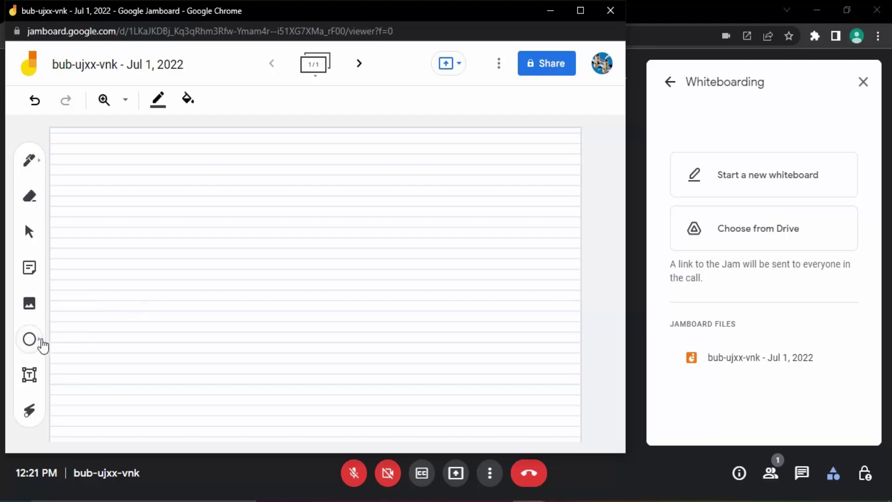
pyautogui.click(42, 344)
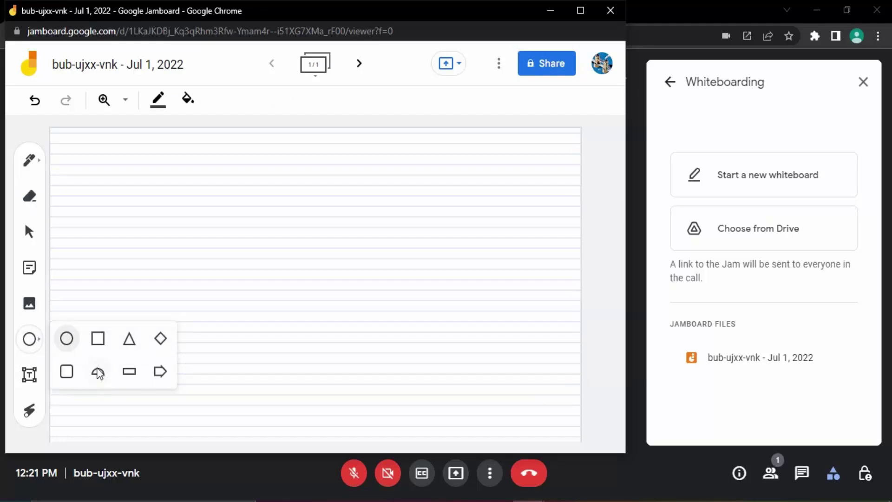
pyautogui.moveTo(239, 156); pyautogui.dragTo(389, 194)
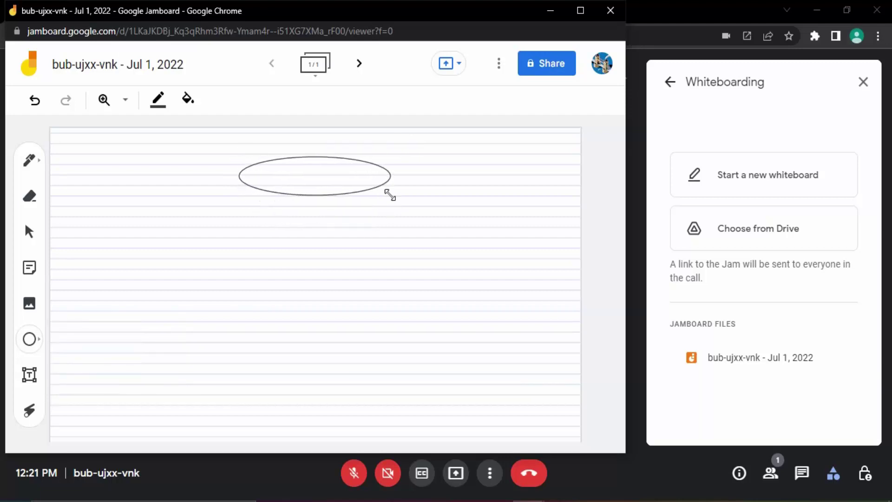
# Step: Give the ellipse a red outline and pink fill, and shrink it slightly
pyautogui.click(159, 102)
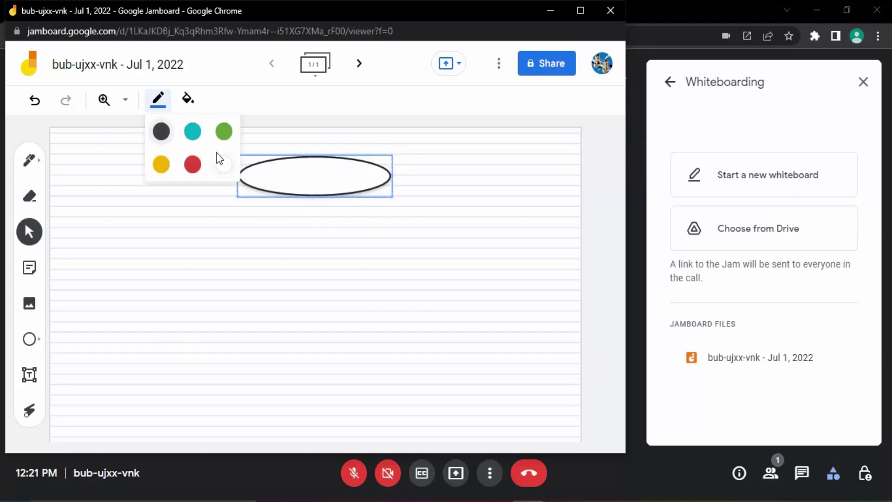
pyautogui.click(193, 170)
pyautogui.click(188, 99)
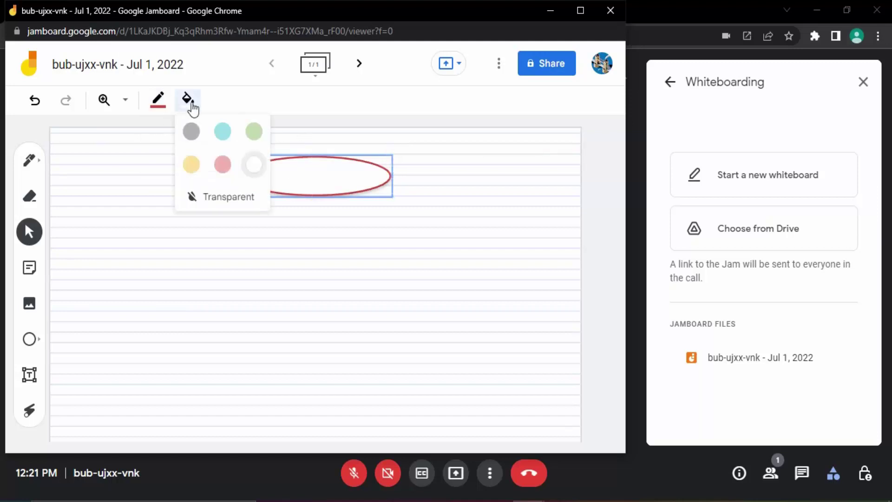
pyautogui.click(222, 164)
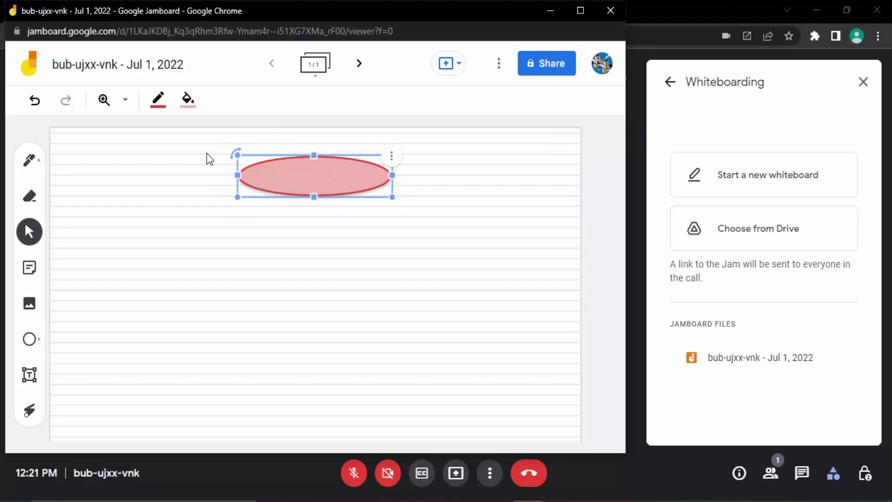
pyautogui.moveTo(240, 152)
pyautogui.mouseDown()
pyautogui.moveTo(247, 139)
pyautogui.moveTo(238, 152)
pyautogui.mouseUp()
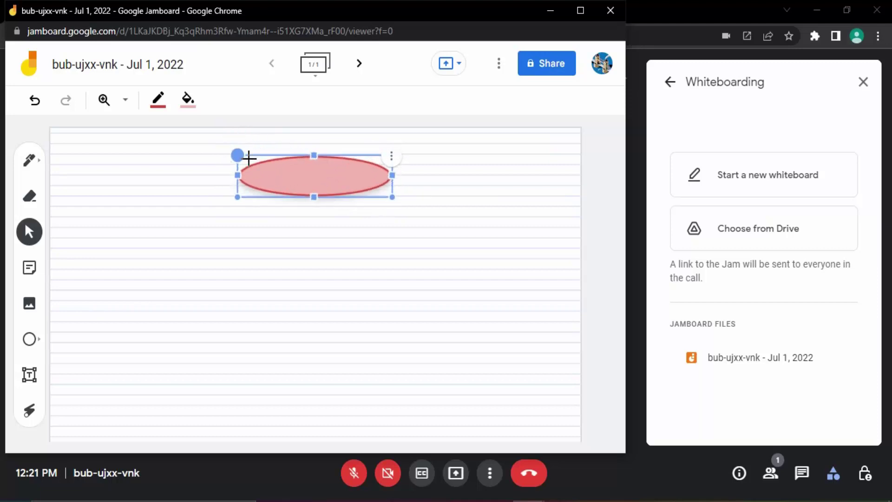
pyautogui.moveTo(393, 198); pyautogui.dragTo(371, 192)
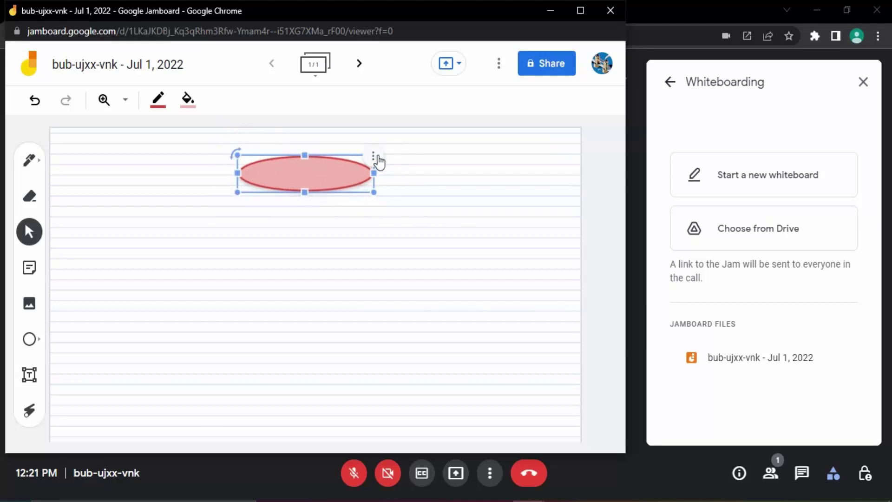
pyautogui.click(373, 156)
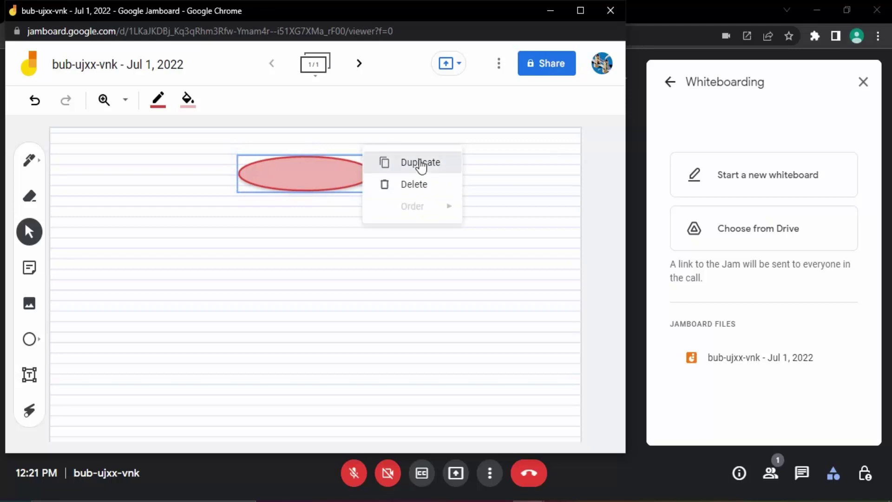
# Step: Duplicate the pink ellipse, then delete the copy placed below it
pyautogui.click(420, 162)
pyautogui.moveTo(360, 177); pyautogui.dragTo(323, 227)
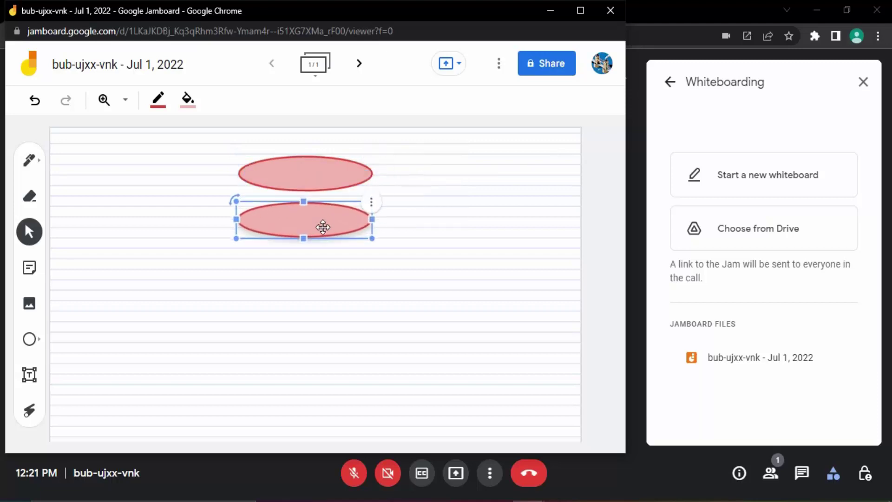
pyautogui.click(375, 206)
pyautogui.click(397, 233)
# Step: Duplicate the pink ellipse again, shift the copy right to overlap, and fill it cyan
pyautogui.click(308, 173)
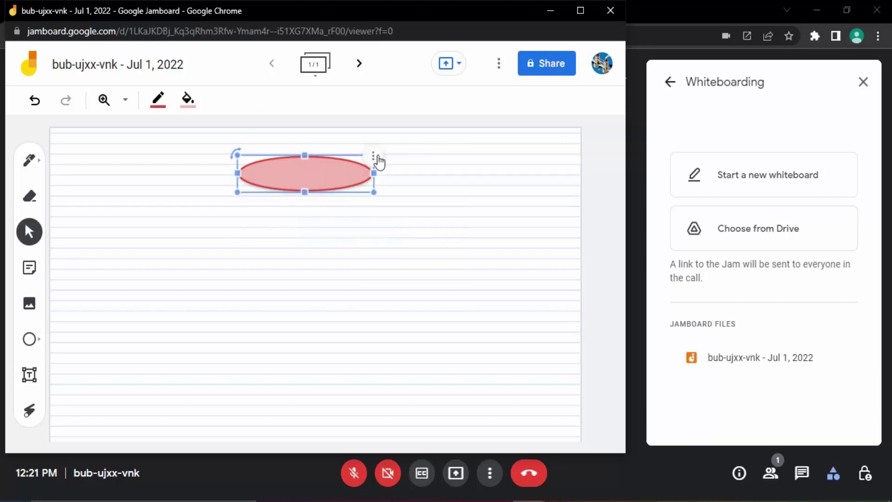
pyautogui.click(377, 159)
pyautogui.click(419, 161)
pyautogui.moveTo(339, 181); pyautogui.dragTo(370, 201)
pyautogui.click(187, 99)
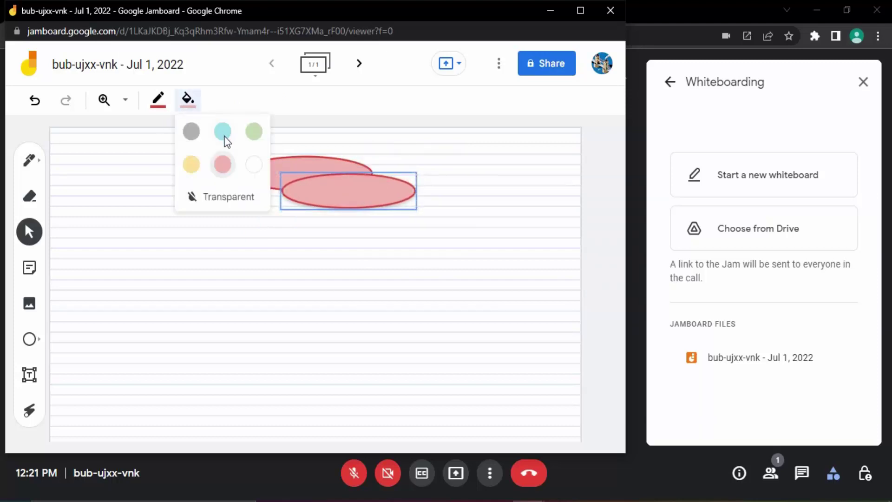
pyautogui.click(222, 135)
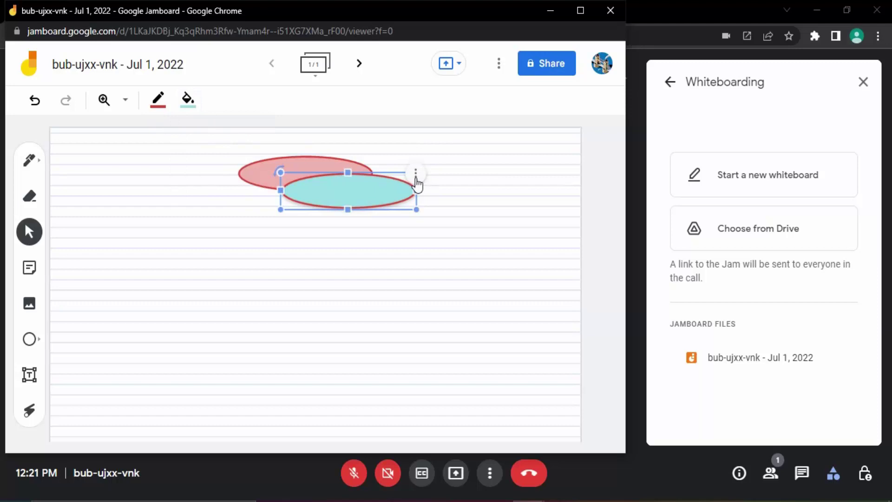
# Step: Send the cyan ellipse backward behind the pink one
pyautogui.rightClick(411, 182)
pyautogui.moveTo(468, 232)
pyautogui.click(341, 281)
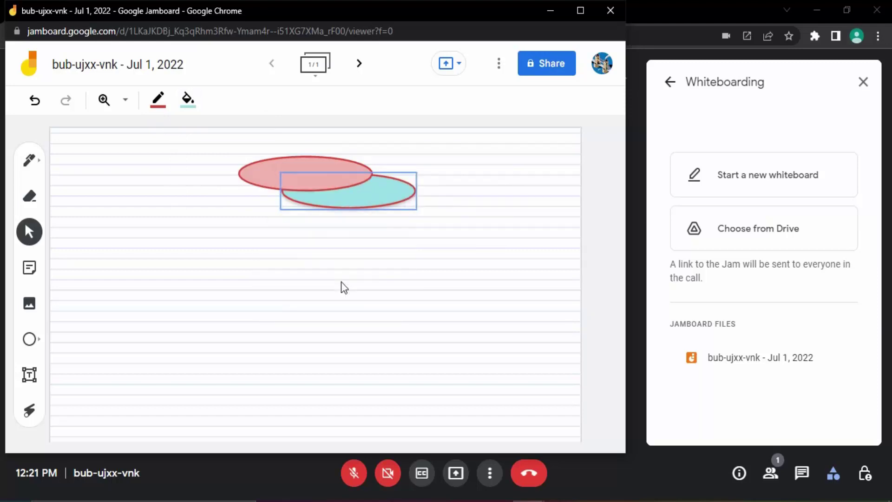
pyautogui.click(350, 251)
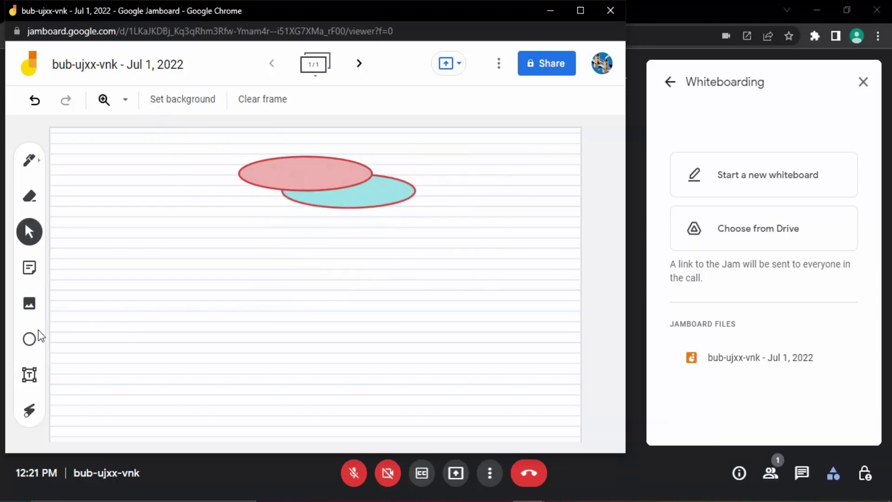
pyautogui.click(30, 340)
# Step: Add a 'Sample 1' text label centred on the pink ellipse
pyautogui.click(29, 375)
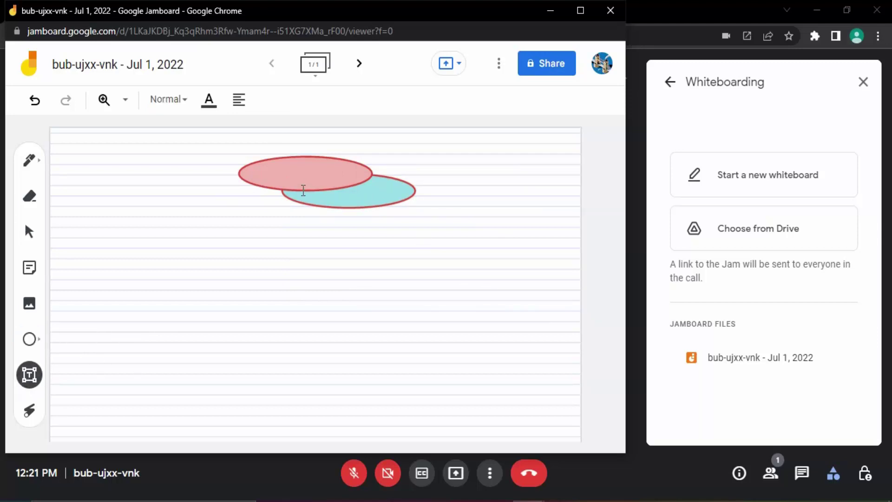
pyautogui.moveTo(304, 161); pyautogui.dragTo(376, 181)
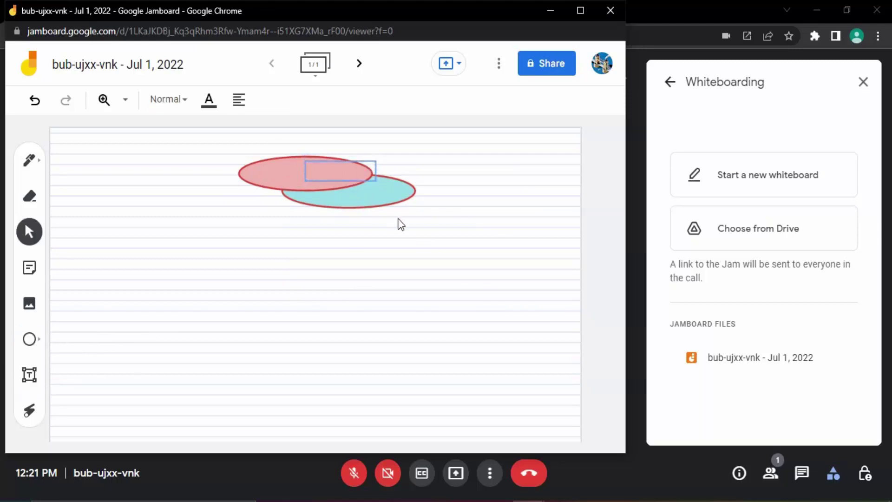
pyautogui.write('Sample 1')
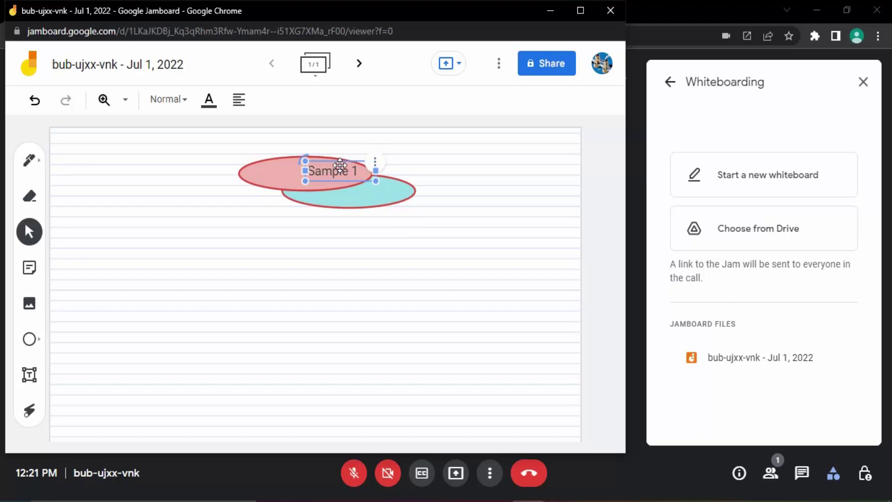
pyautogui.moveTo(340, 165); pyautogui.dragTo(304, 167)
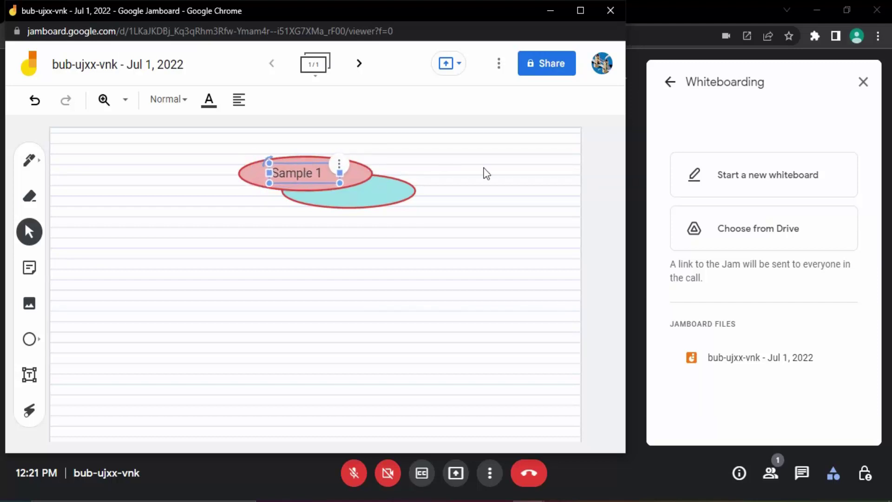
pyautogui.click(389, 172)
# Step: Add a 'Sample 2' text label and move it onto the cyan ellipse
pyautogui.click(29, 375)
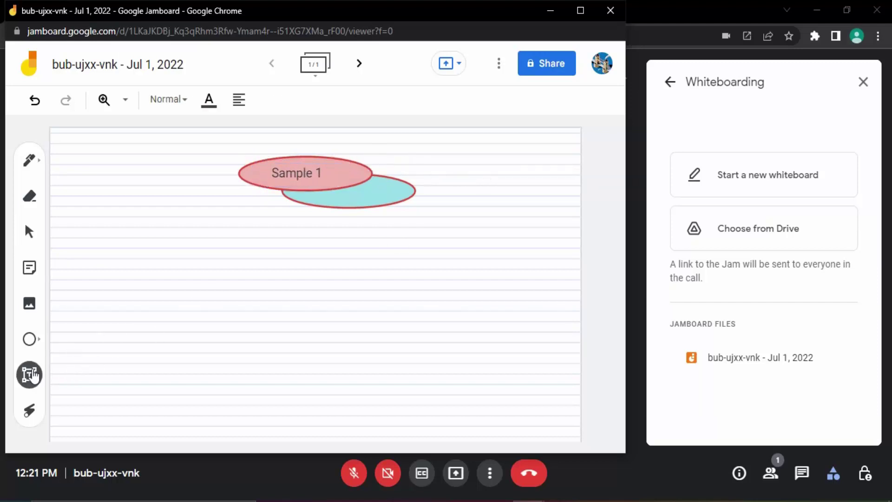
pyautogui.click(365, 200)
pyautogui.write('S')
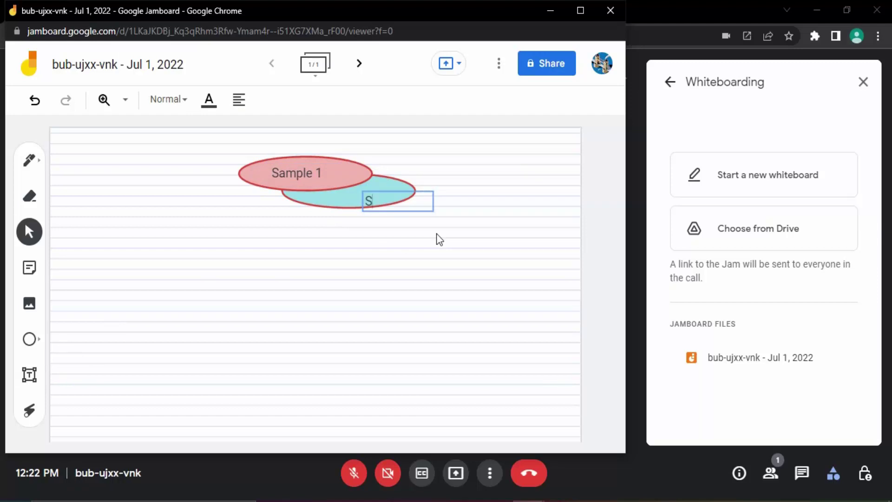
pyautogui.write('ample 2')
pyautogui.click(427, 194)
pyautogui.click(396, 203)
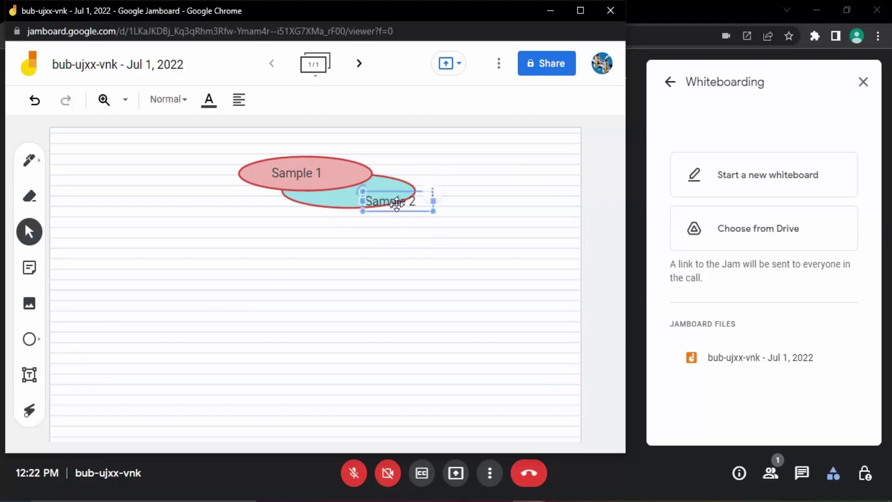
pyautogui.moveTo(396, 203); pyautogui.dragTo(383, 186)
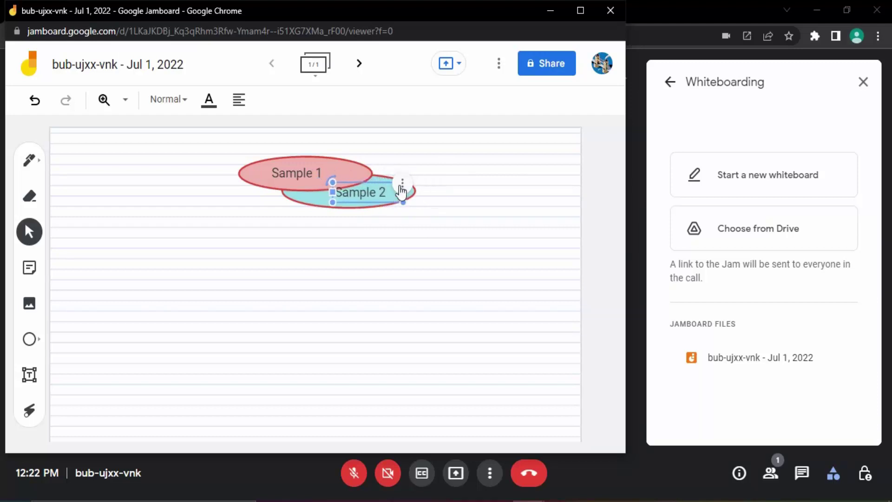
# Step: Reorder the 'Sample 2' label with Bring forward so it shows above the cyan ellipse
pyautogui.click(401, 186)
pyautogui.moveTo(441, 255)
pyautogui.click(311, 306)
pyautogui.click(403, 187)
pyautogui.moveTo(464, 256)
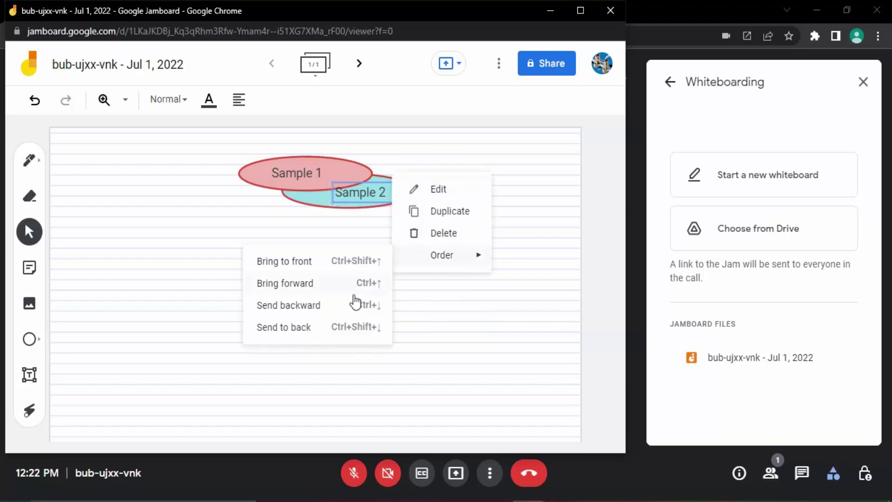
pyautogui.click(356, 330)
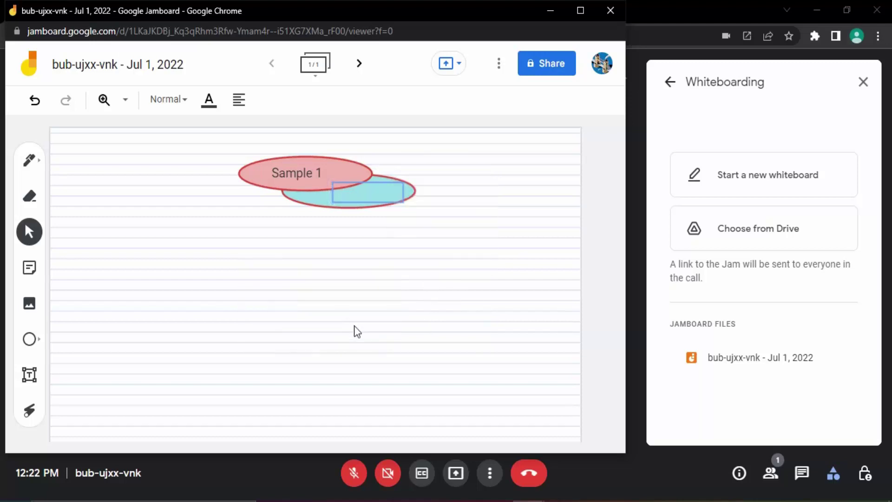
pyautogui.click(401, 188)
pyautogui.moveTo(435, 263)
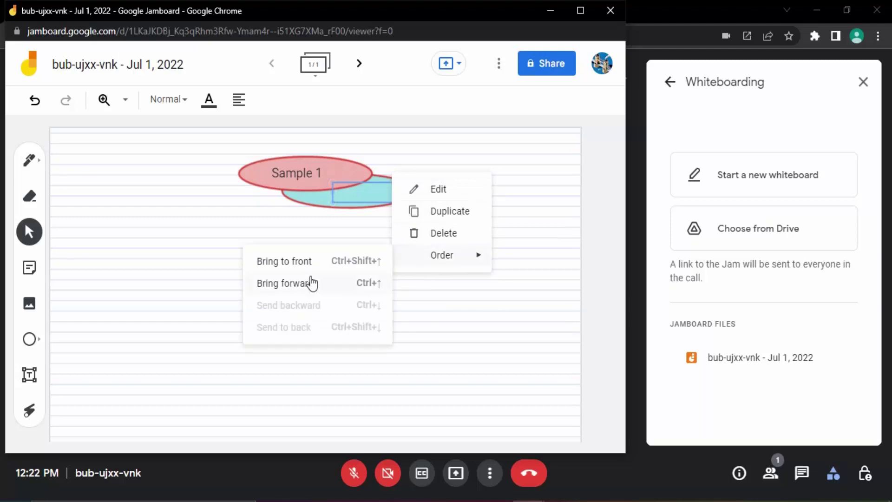
pyautogui.click(311, 283)
pyautogui.click(479, 277)
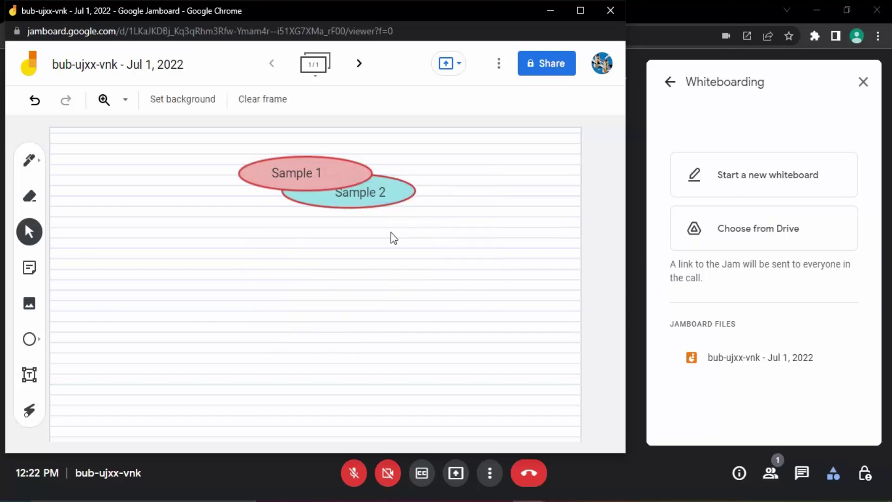